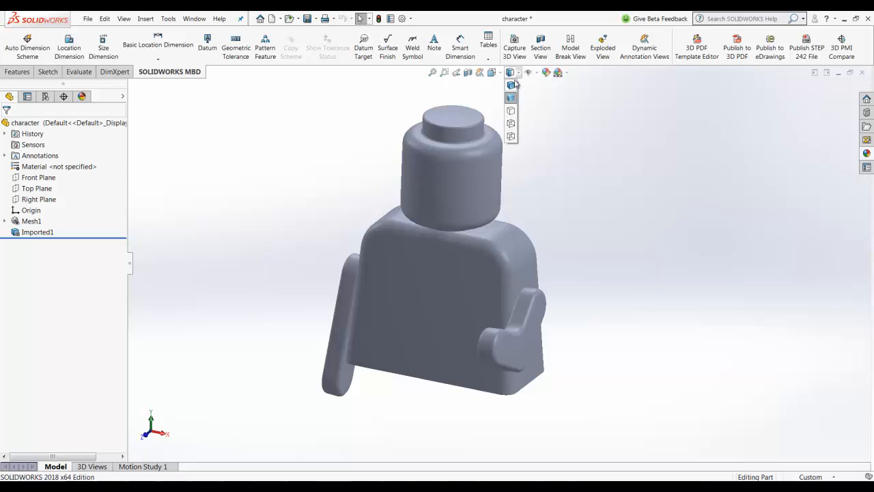
Step: Set the display style to Shaded With Edges and select the head, torso and arms in turn to inspect their facets
left_click(511, 124)
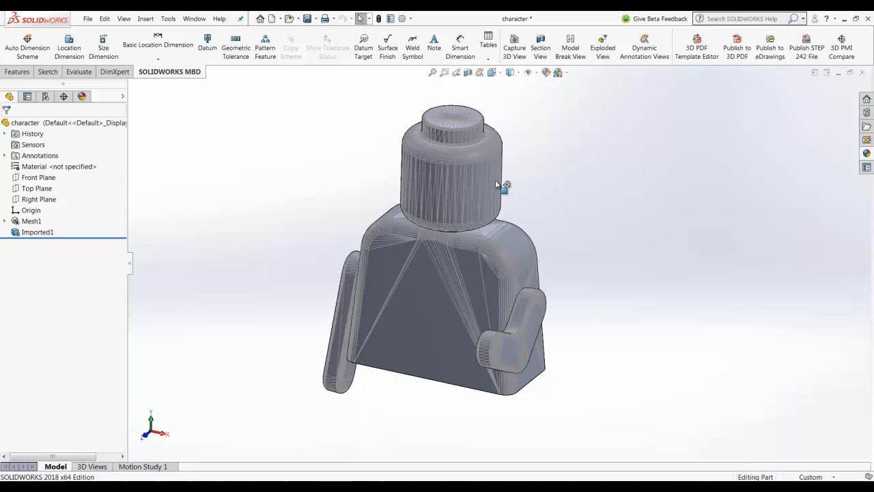
left_click(463, 182)
left_click(462, 268)
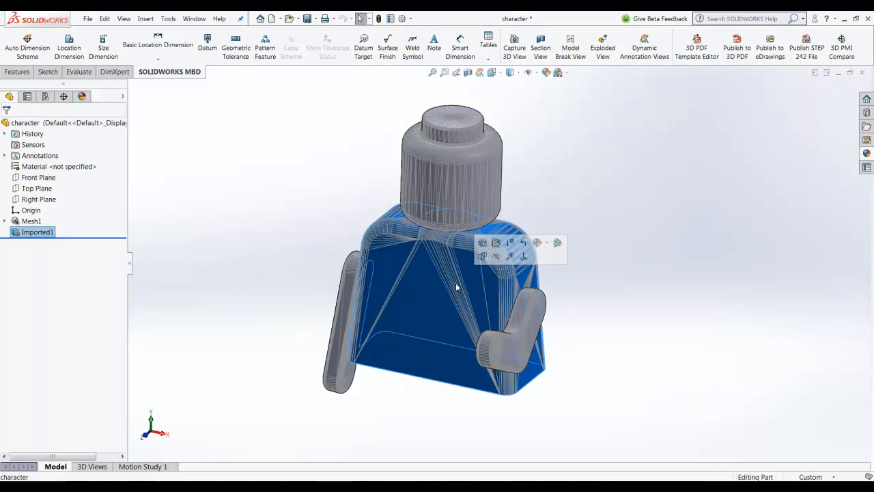
left_click(532, 314)
left_click(354, 300)
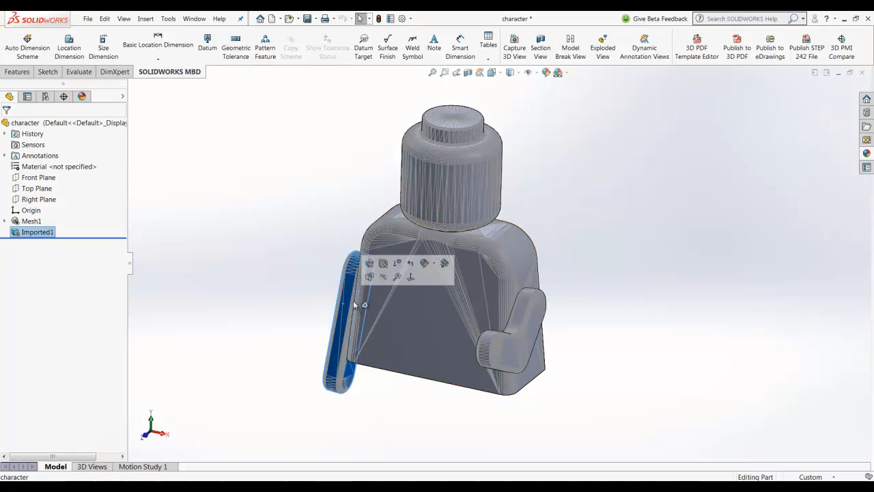
left_click(581, 228)
middle_click_drag(572, 211, 553, 168)
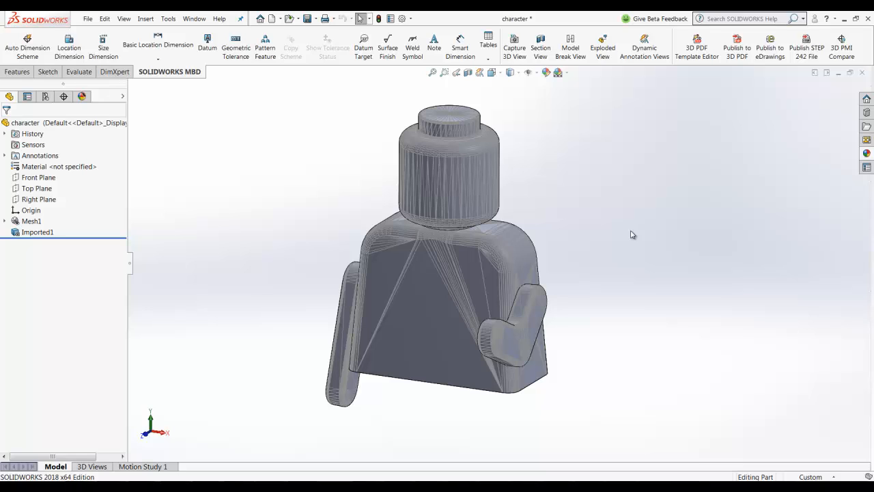
Step: Create a reference plane coincident with a flat facet on top of the torso, just below the head
left_click(18, 72)
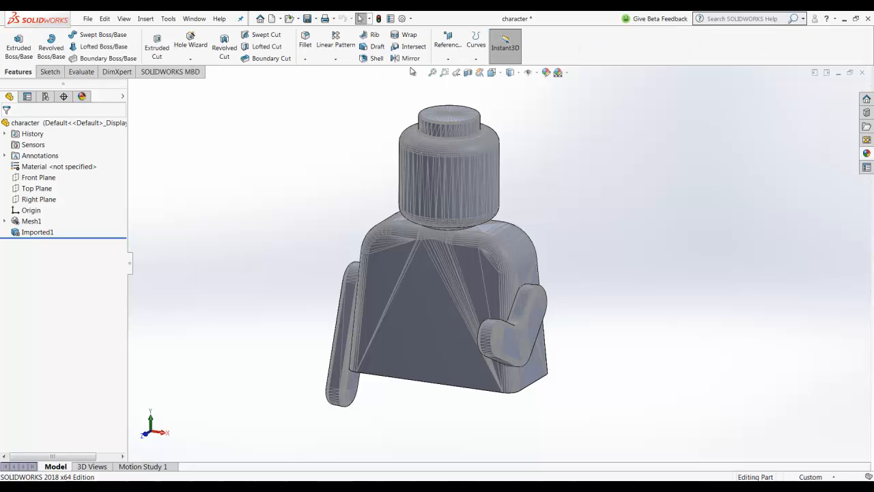
left_click(447, 59)
left_click(451, 73)
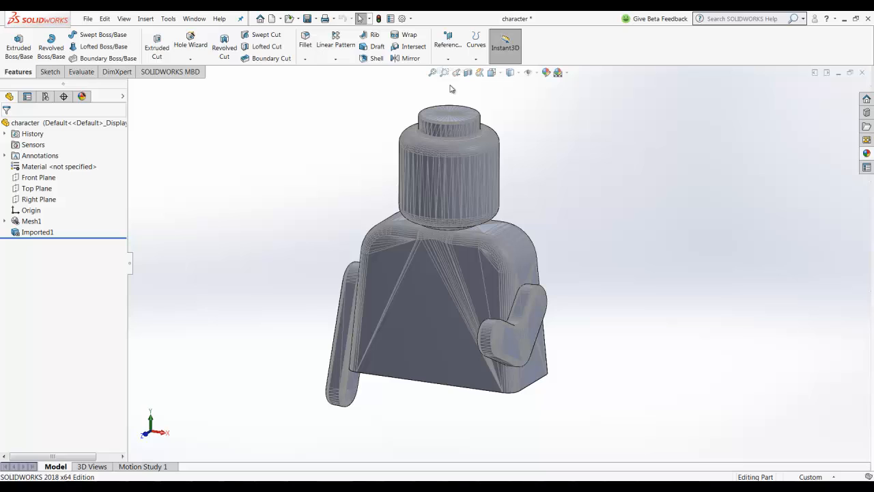
left_click(486, 228)
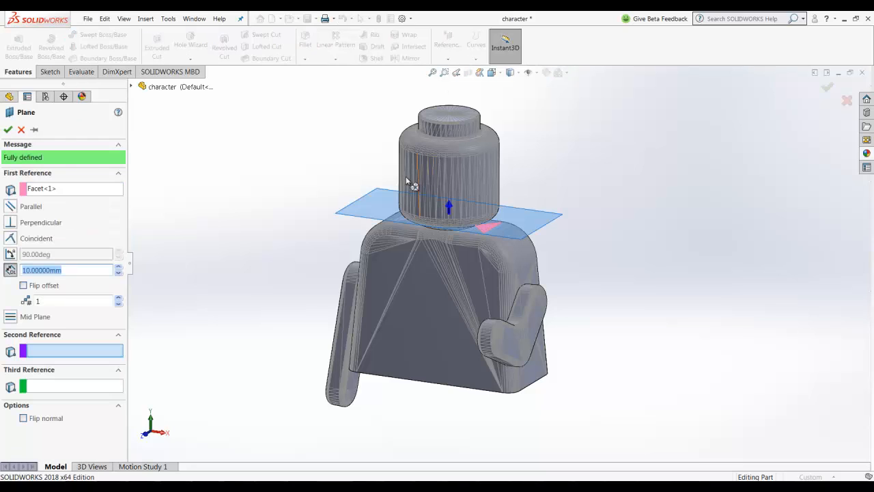
left_click(12, 238)
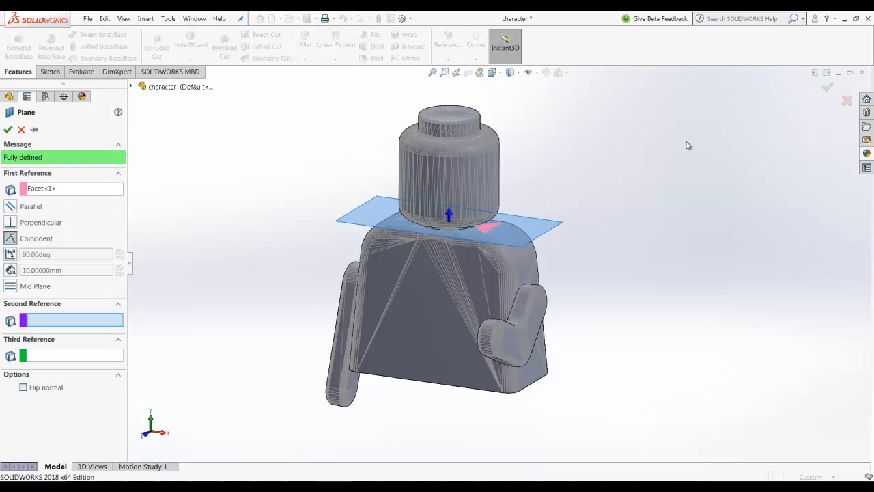
middle_click_drag(689, 166, 563, 212)
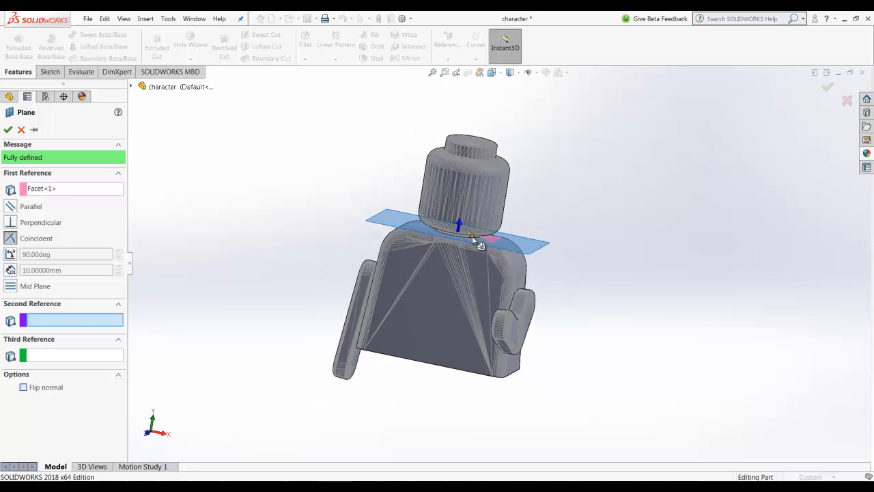
key("Return")
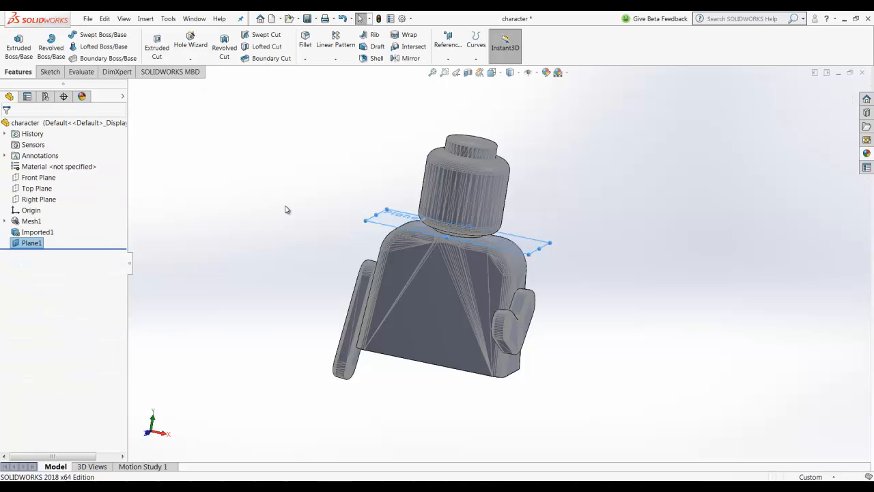
Step: Split the imported body with the new plane at the neck, keeping both resulting bodies
middle_click_drag(291, 220, 303, 244)
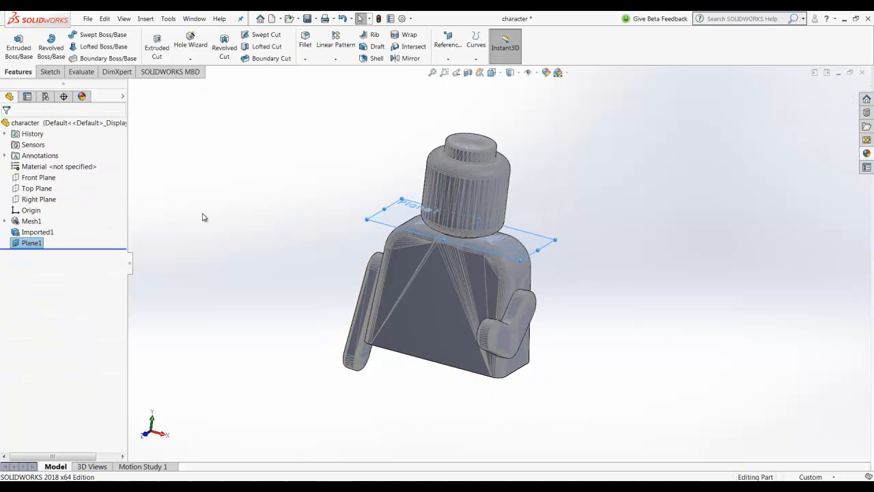
middle_click_drag(203, 218, 249, 181)
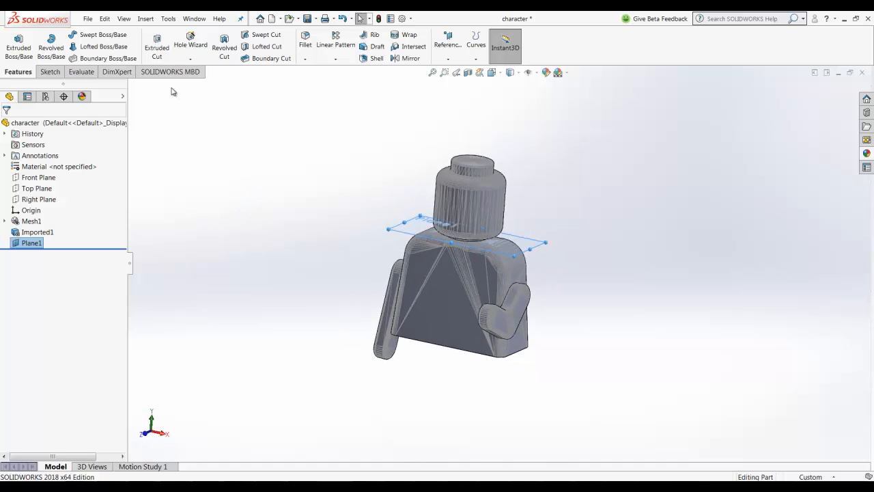
left_click(145, 19)
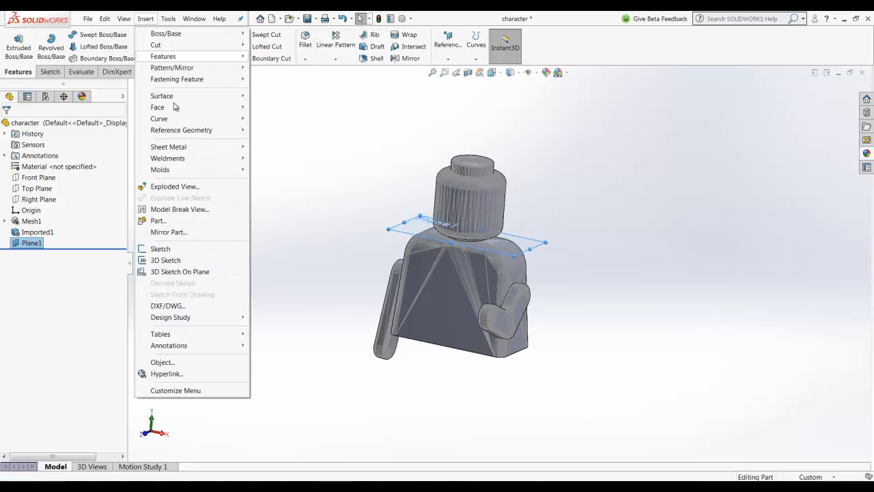
mouse_move(167, 56)
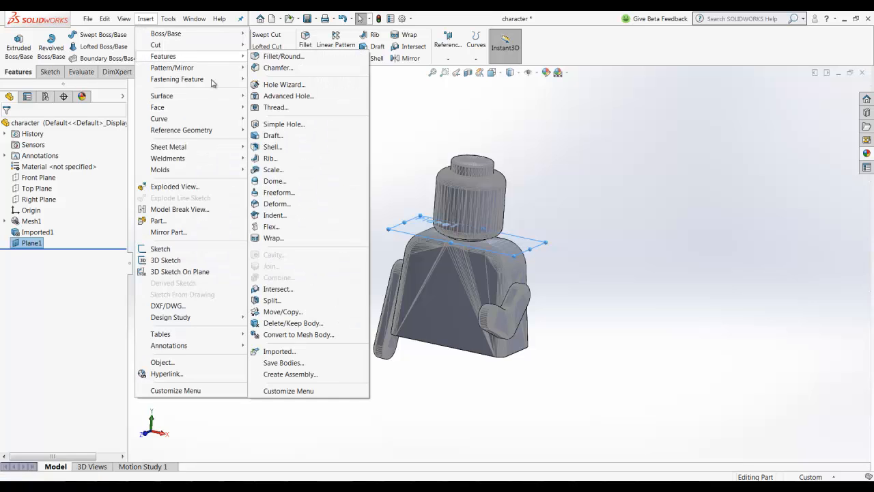
left_click(273, 300)
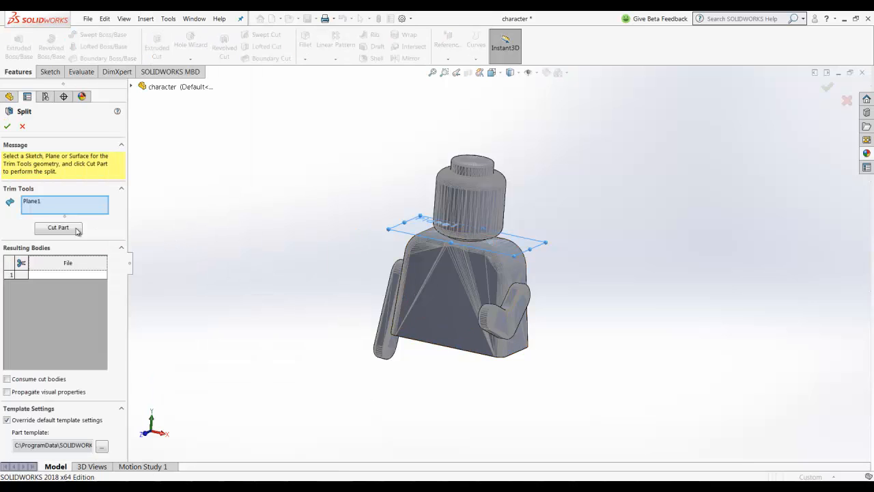
left_click(58, 228)
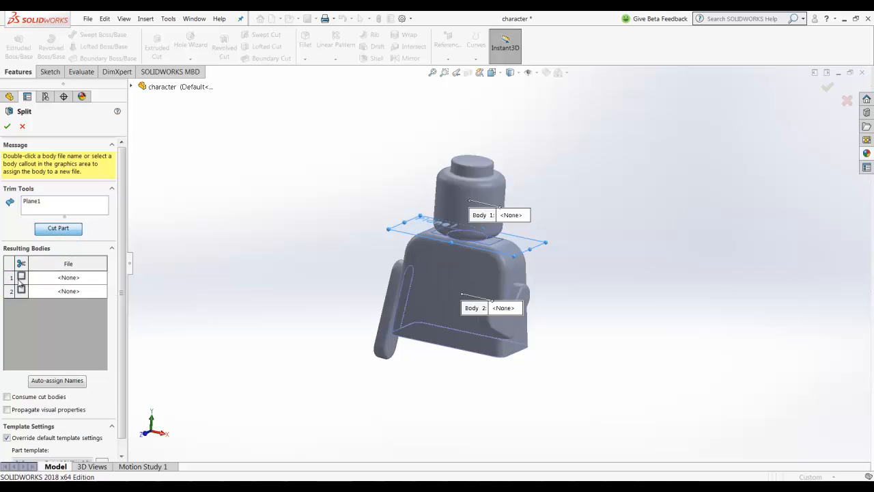
left_click(21, 277)
left_click(21, 291)
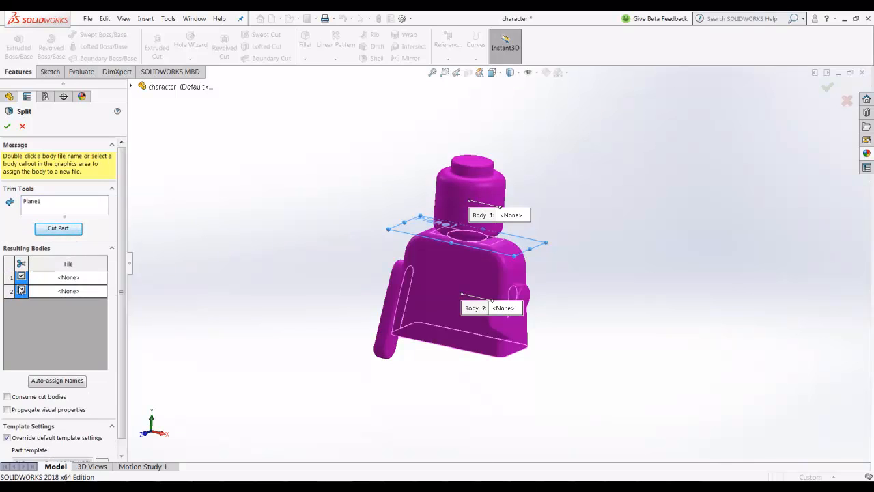
left_click(6, 126)
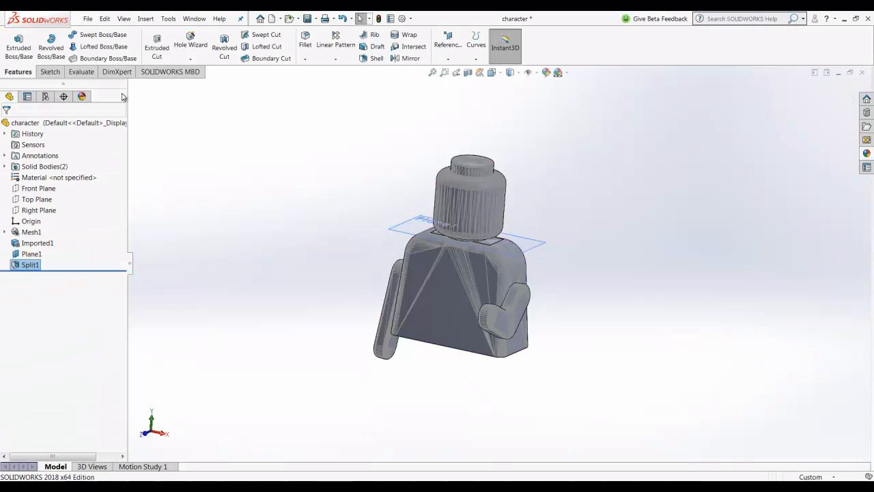
Step: Hide the head body and open a new sketch on the neck plane
left_click(6, 167)
left_click(133, 177)
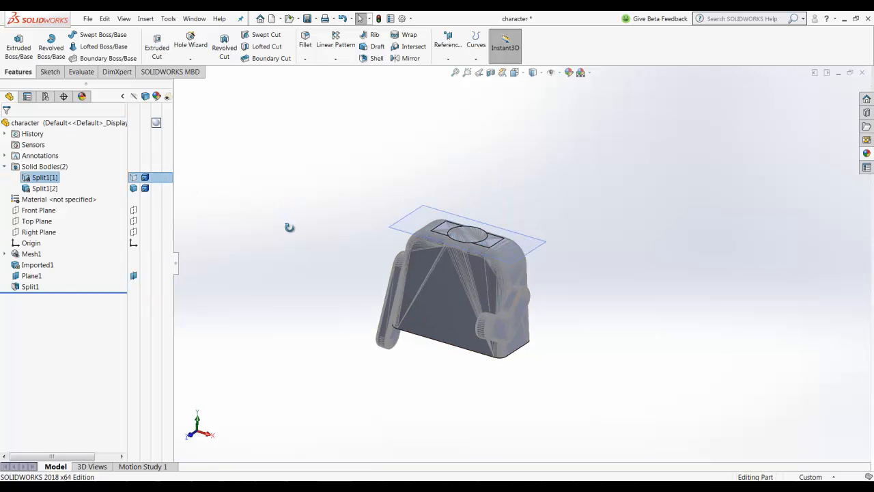
right_click(400, 223)
left_click(422, 207)
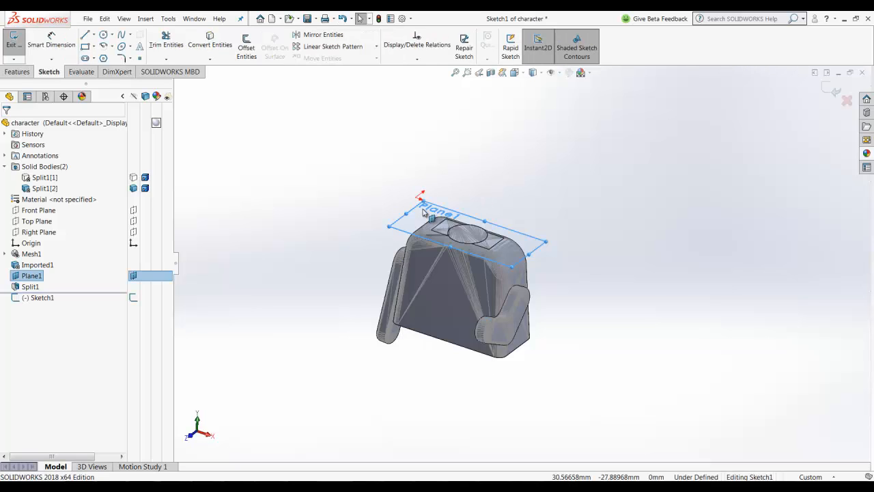
key("space")
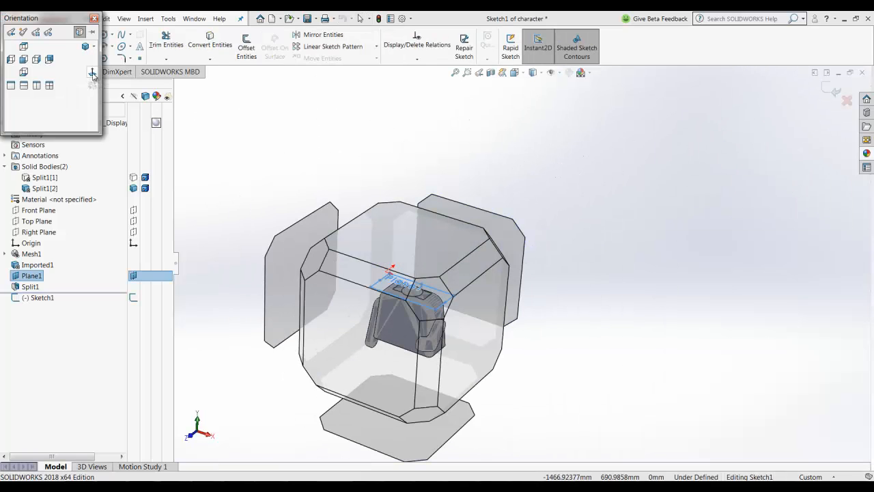
left_click(92, 73)
Step: Sketch a perimeter circle through three points on the neck's round edge and make it construction geometry
left_click(112, 36)
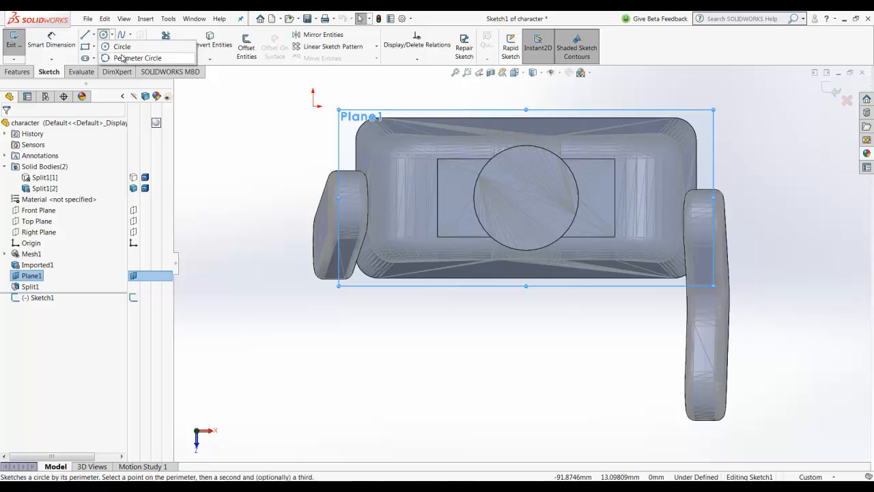
left_click(123, 57)
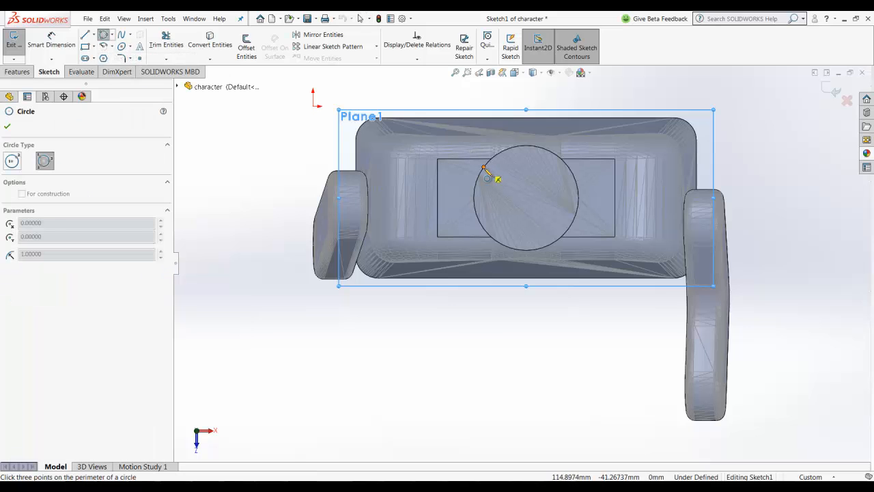
left_click(484, 167)
left_click(514, 249)
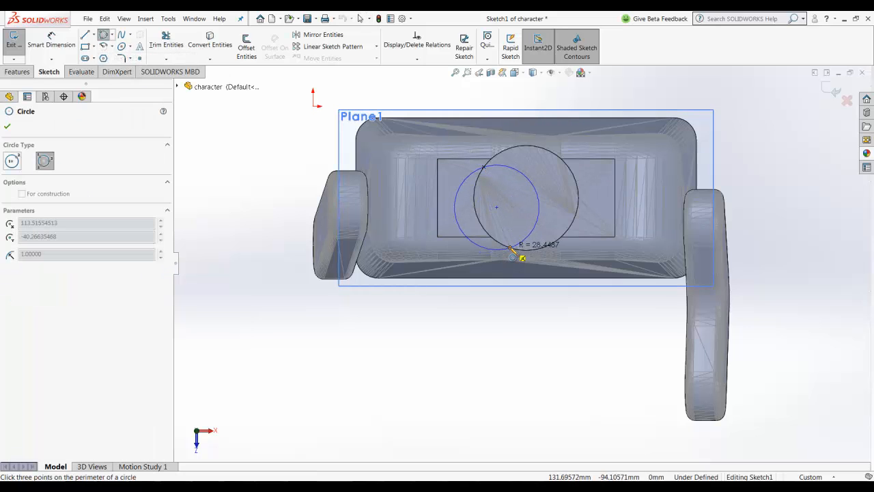
left_click(582, 191)
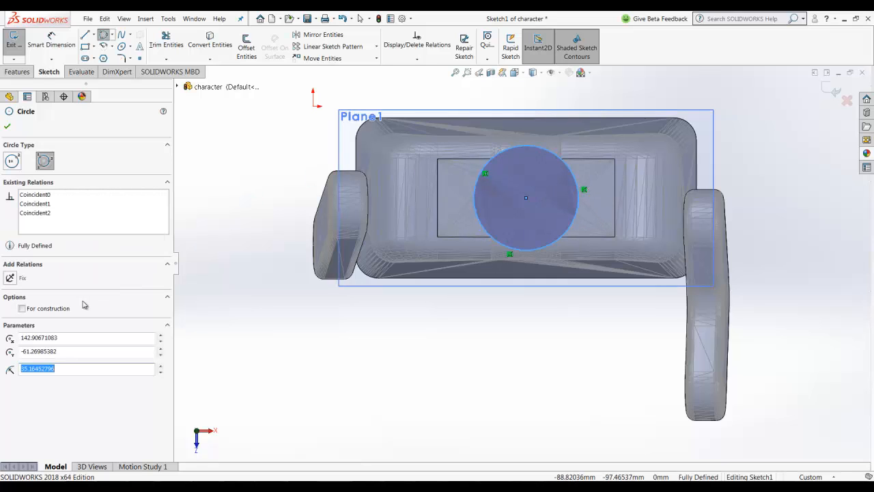
left_click(23, 308)
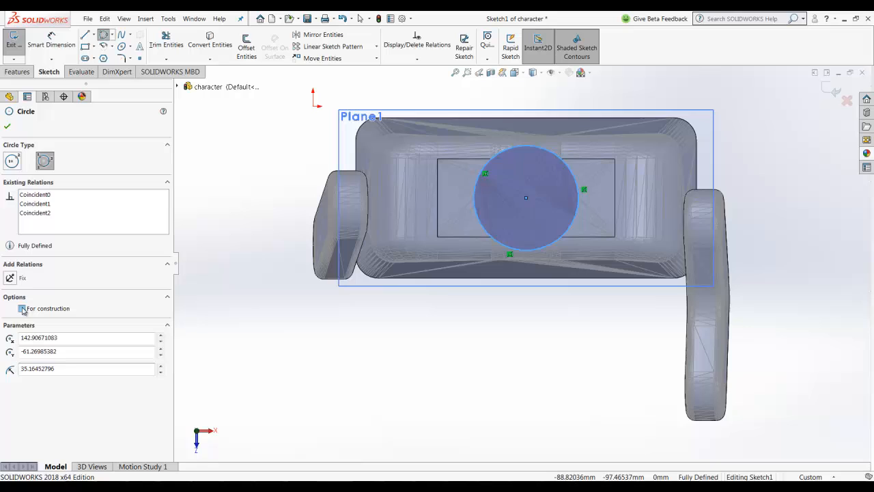
left_click(7, 126)
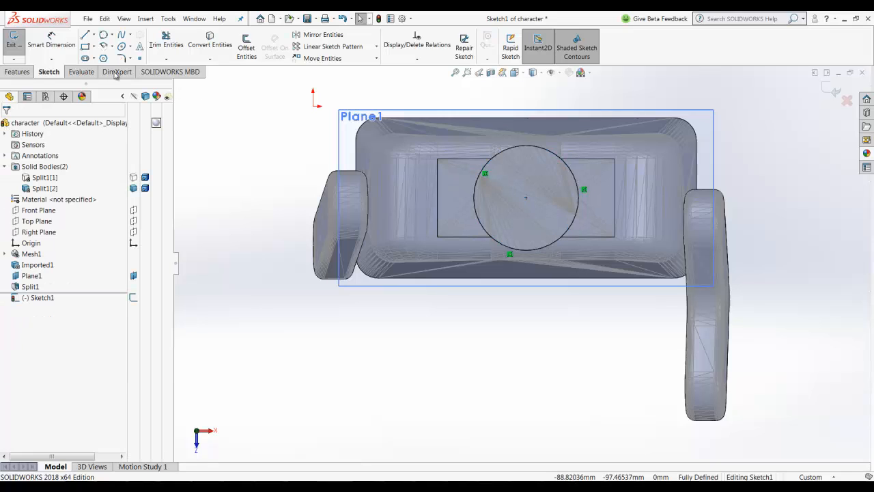
Step: Sketch a circle concentric with the construction circle and dimension its diameter to 40 mm
left_click(113, 35)
left_click(121, 44)
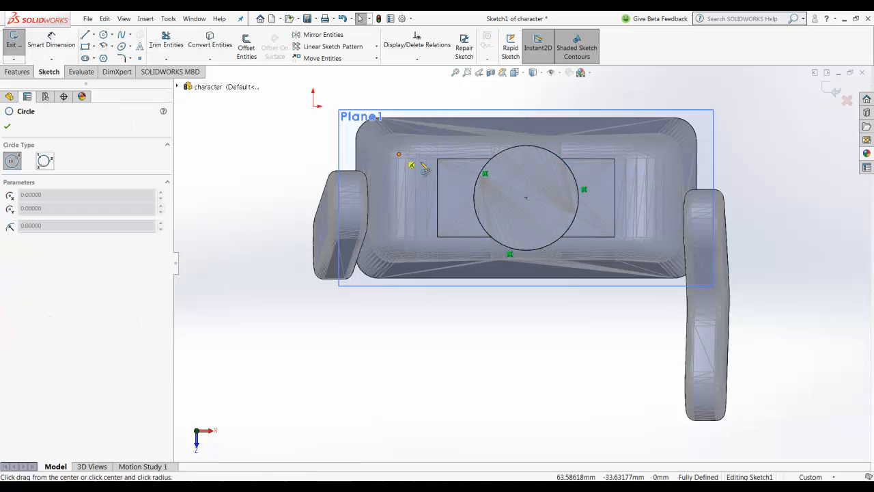
left_click(526, 198)
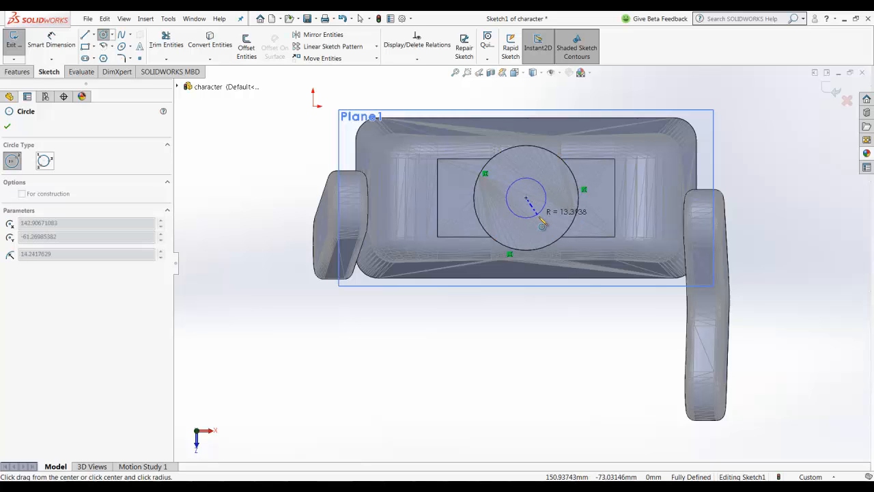
left_click(549, 217)
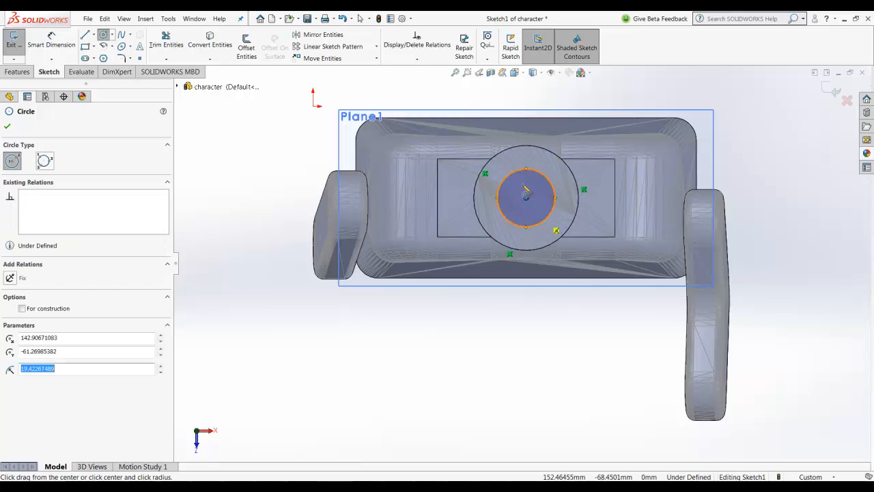
left_click(51, 41)
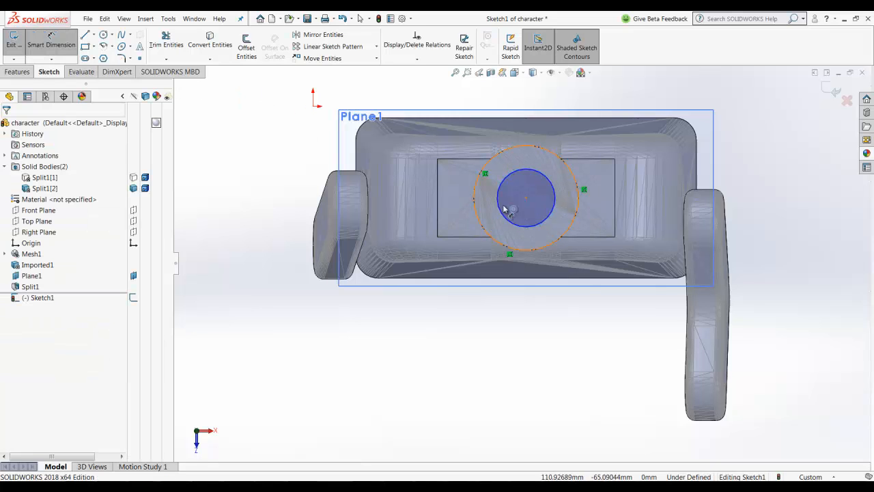
left_click(553, 184)
left_click(592, 160)
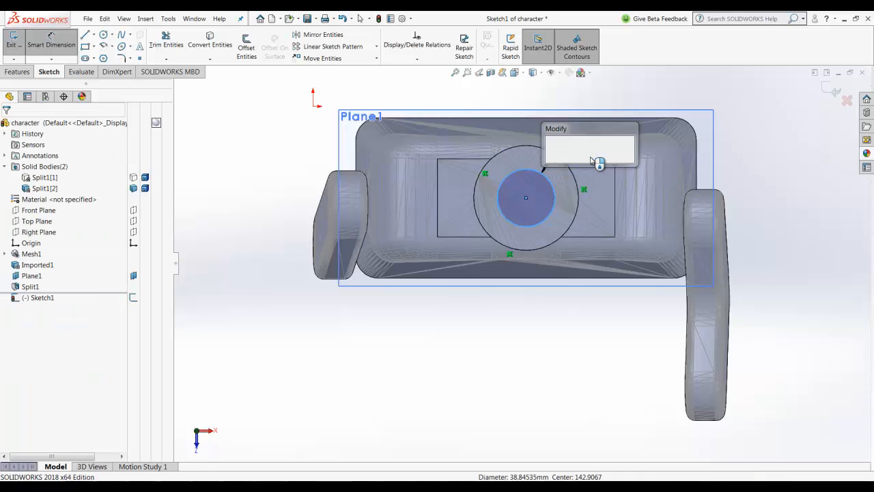
type("40")
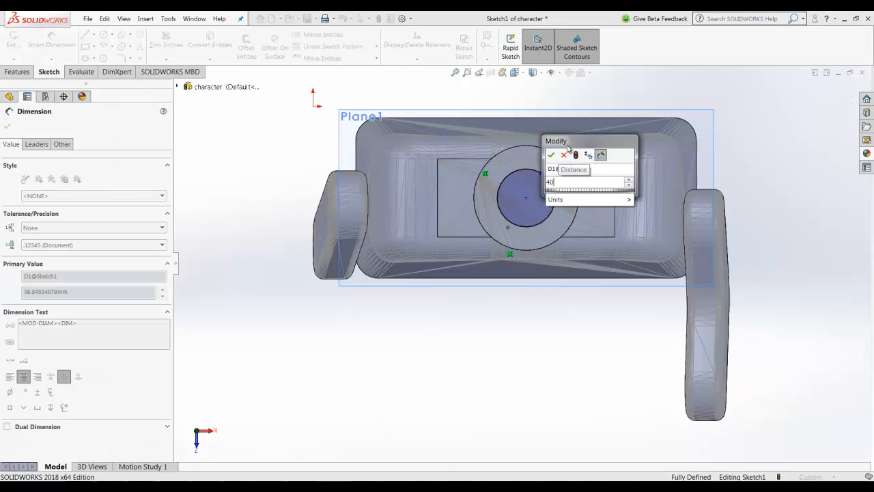
left_click(552, 155)
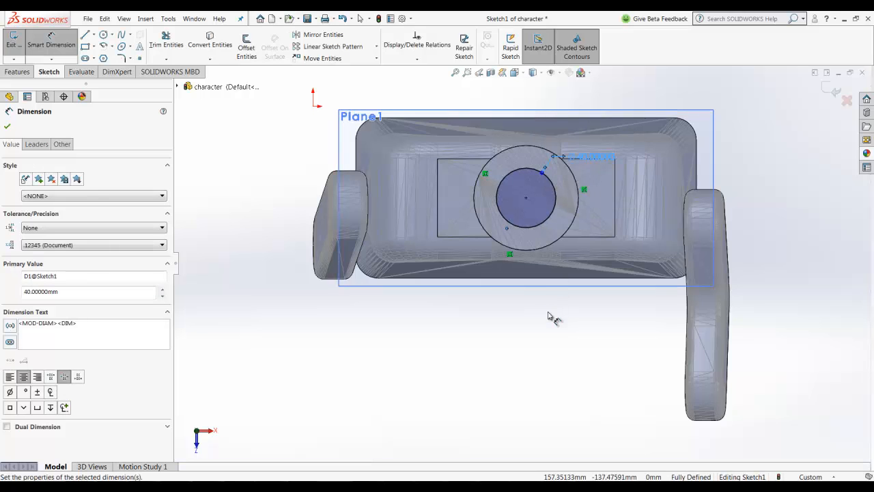
middle_click_drag(554, 309, 530, 212)
scroll(531, 212, "up", 3)
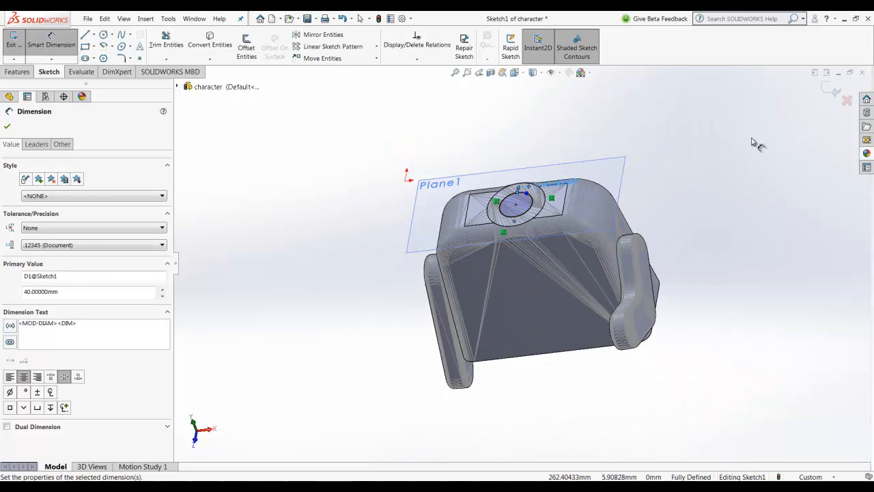
Step: Extrude the 40 mm neck circle upward 60 mm as a separate body, with merging of the result turned off
left_click(24, 69)
left_click(19, 47)
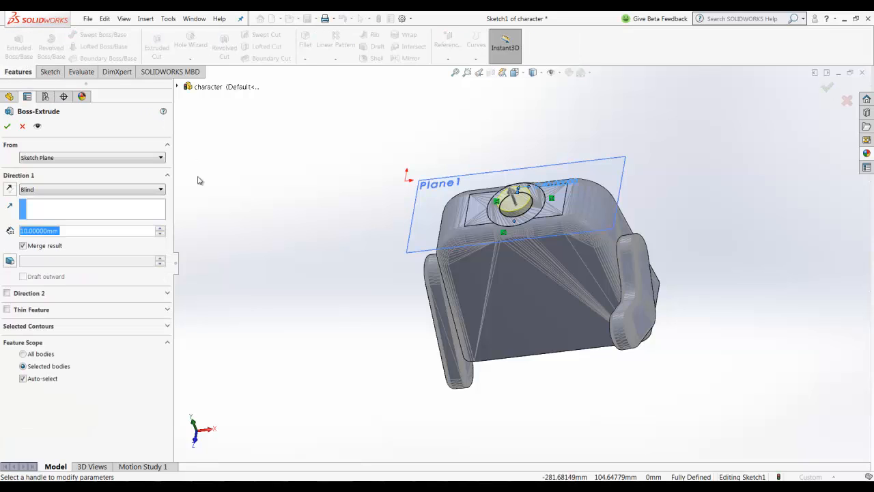
left_click(511, 193)
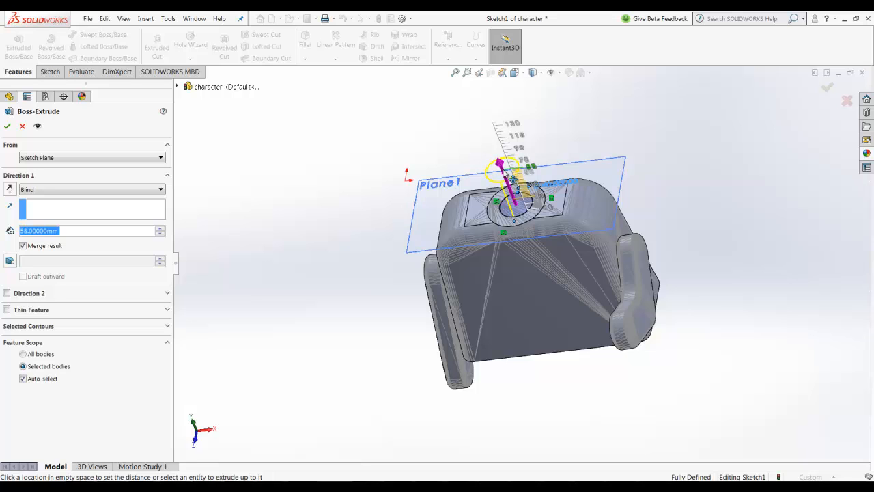
left_click(505, 171)
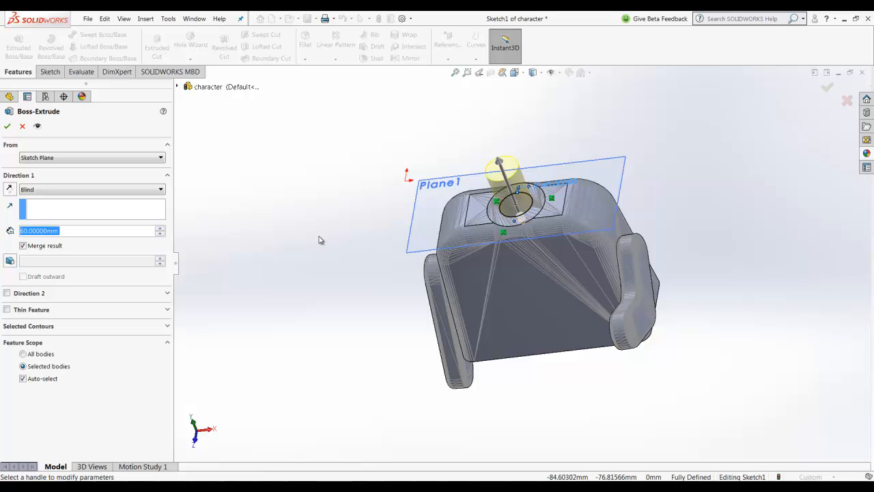
middle_click_drag(321, 240, 267, 219)
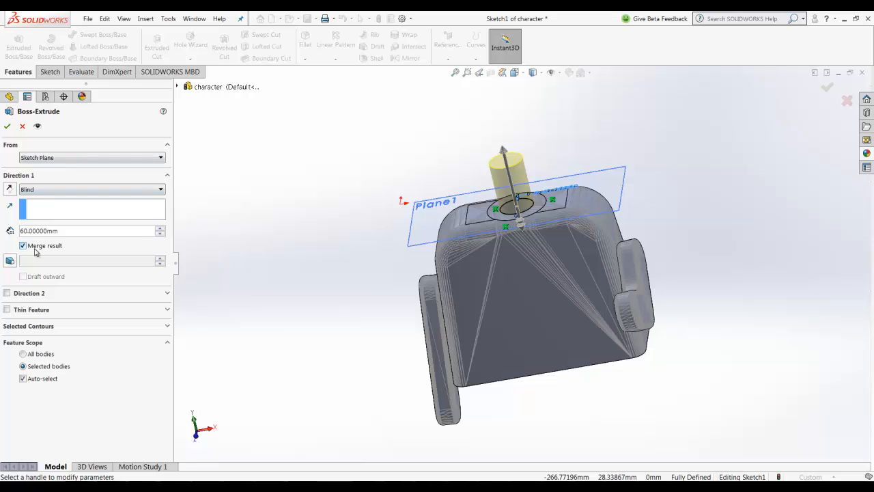
left_click(7, 127)
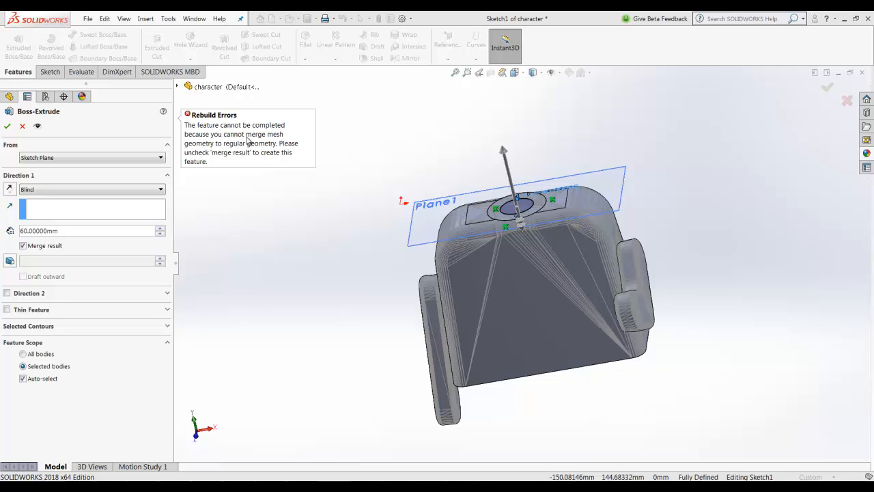
left_click(23, 245)
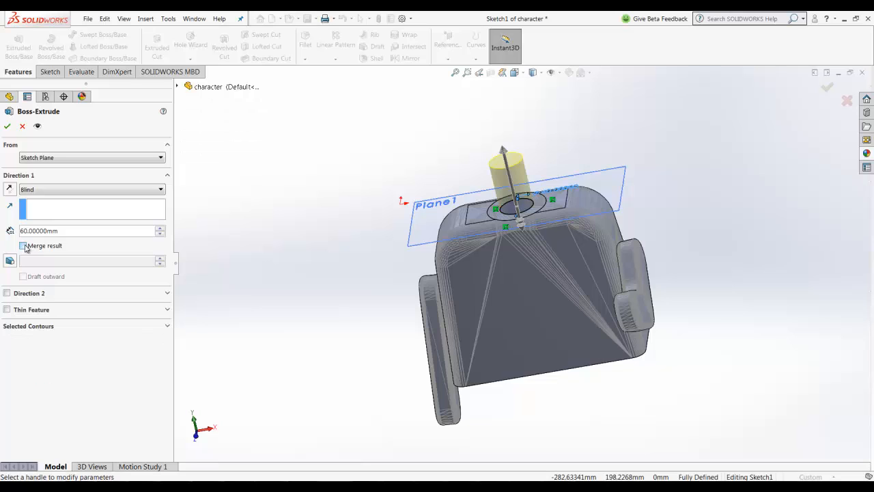
left_click(7, 127)
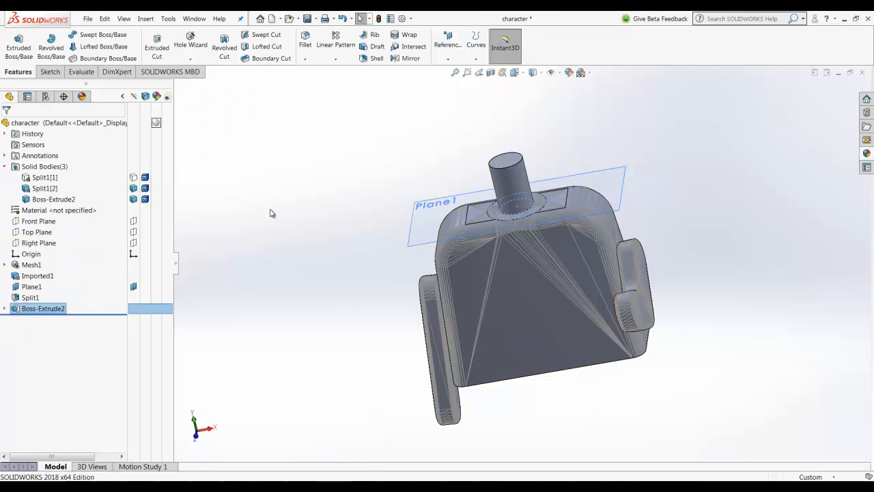
left_click(47, 199)
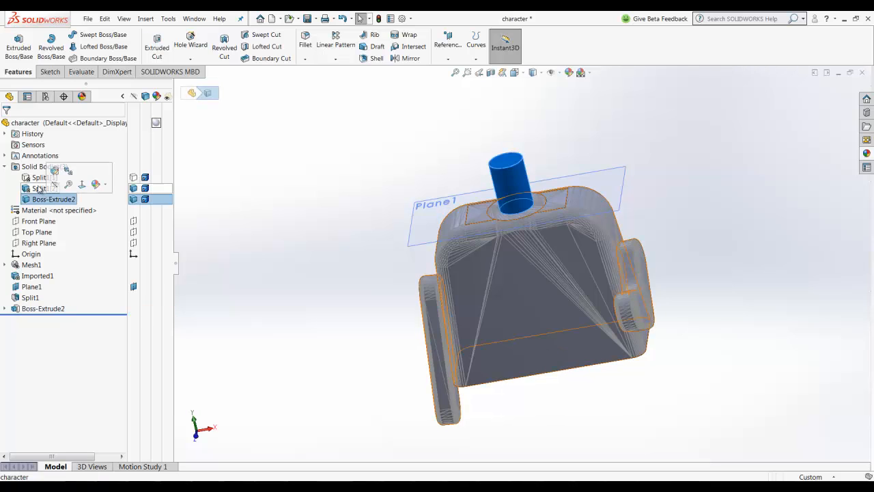
left_click(45, 189)
left_click(196, 210)
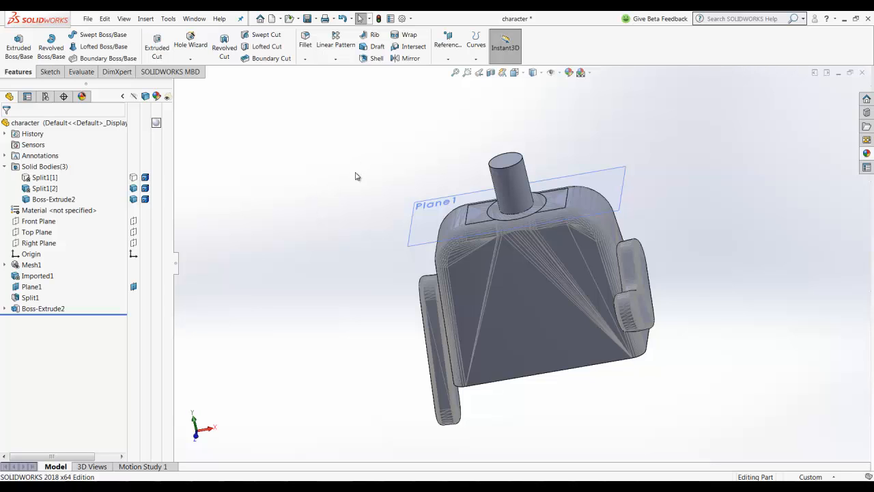
Step: Fillet the top edge of the cylindrical neck peg with a 10 mm symmetric radius
middle_click_drag(356, 176, 384, 199)
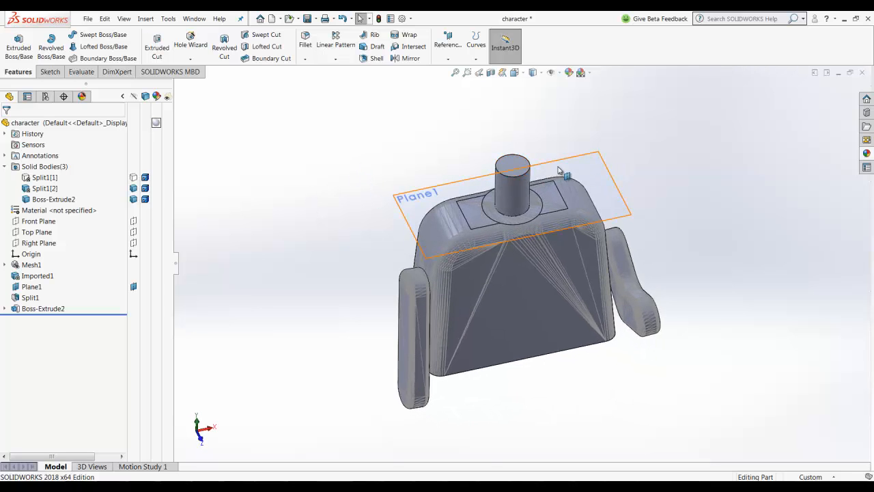
scroll(559, 170, "down", 3)
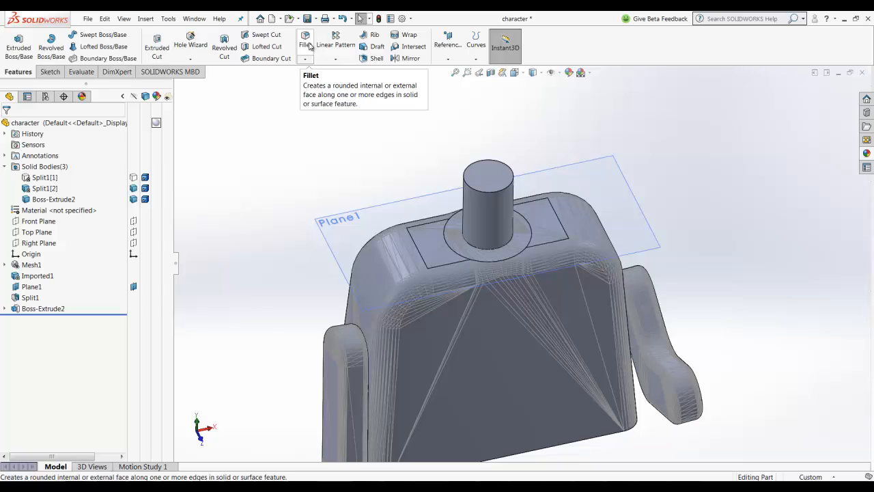
left_click(309, 46)
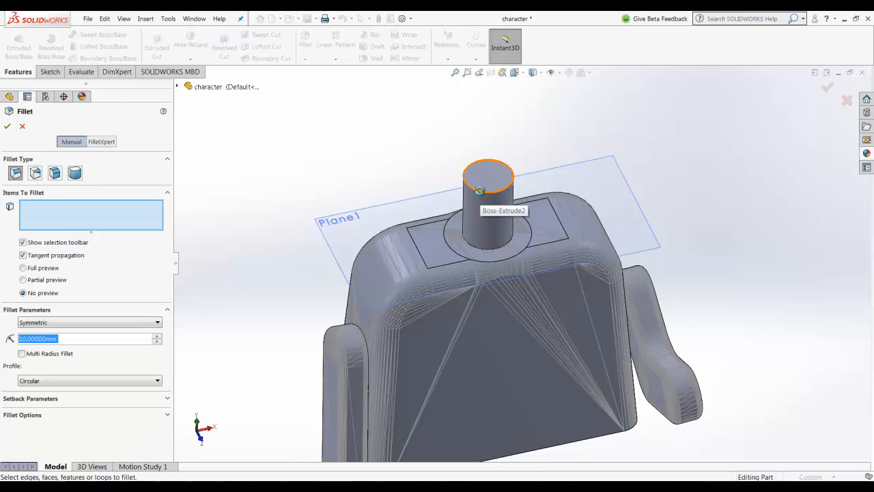
left_click(479, 191)
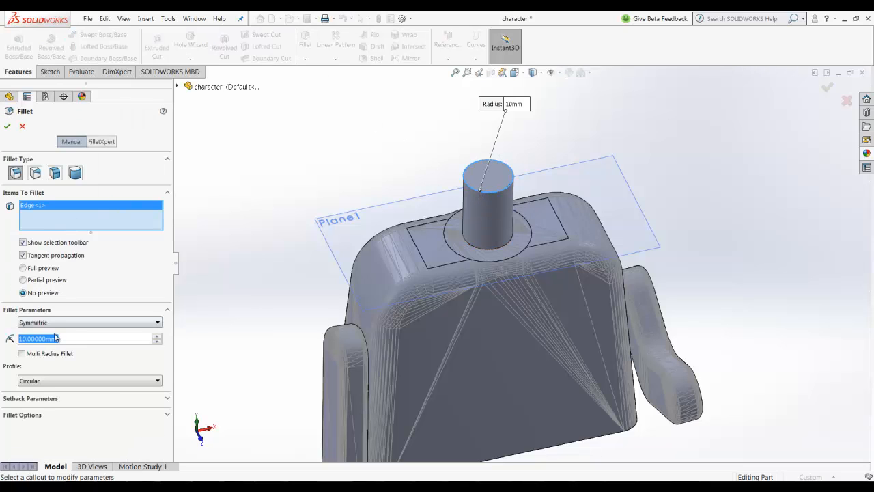
key("Return")
Step: Convert the filleted neck peg to a mesh body with slightly coarser refinement, keeping the original body
middle_click_drag(248, 164, 236, 137)
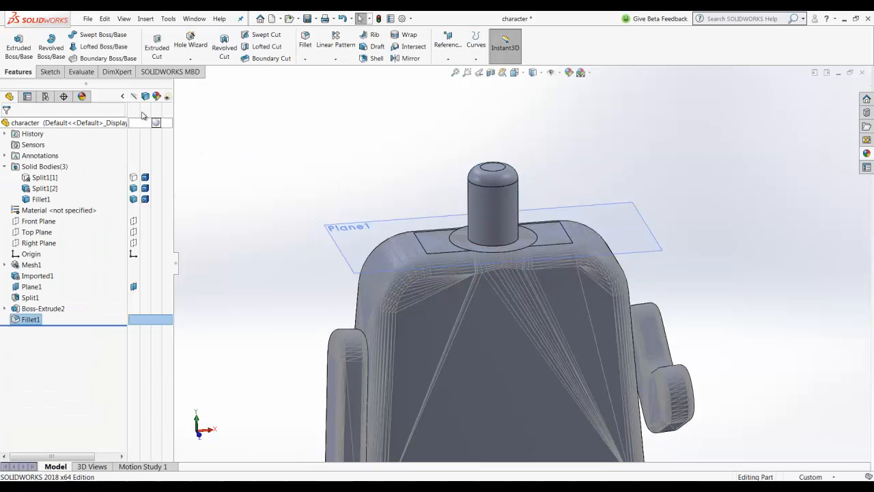
left_click(38, 199)
right_click(38, 199)
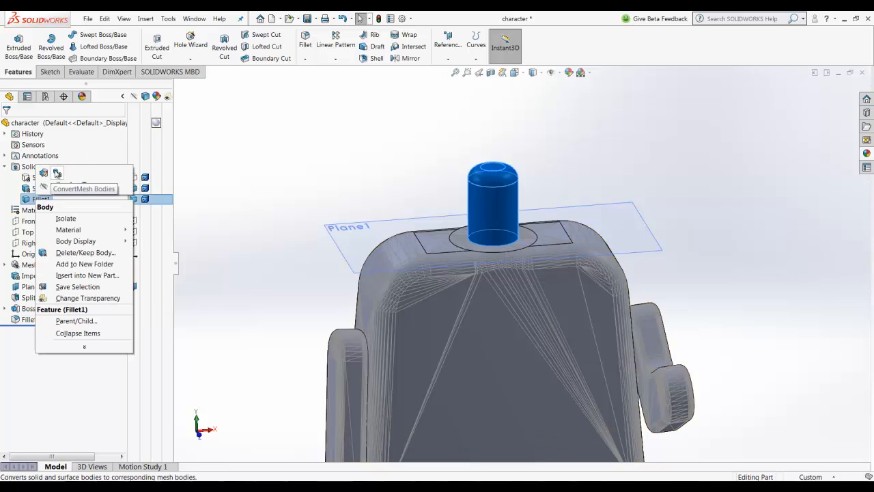
left_click(58, 174)
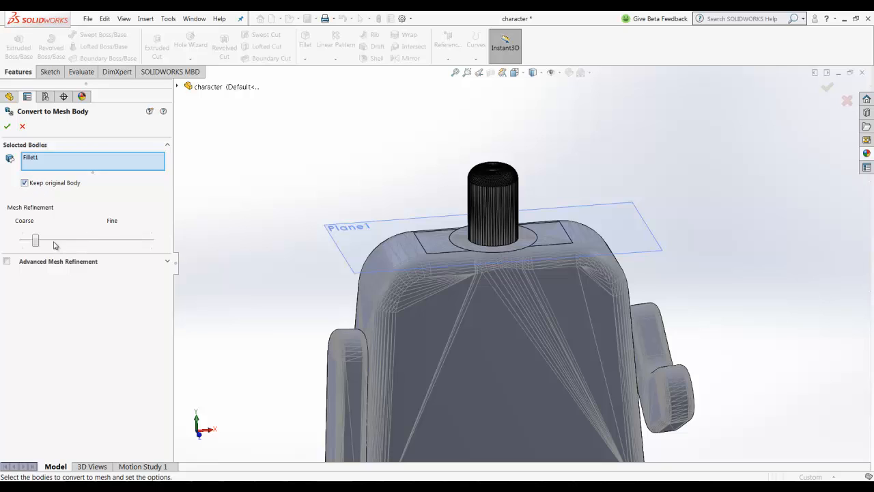
mouse_move(37, 241)
left_mouse_down()
mouse_move(68, 242)
mouse_move(6, 246)
mouse_move(34, 242)
left_mouse_up()
middle_click_drag(306, 167, 314, 196)
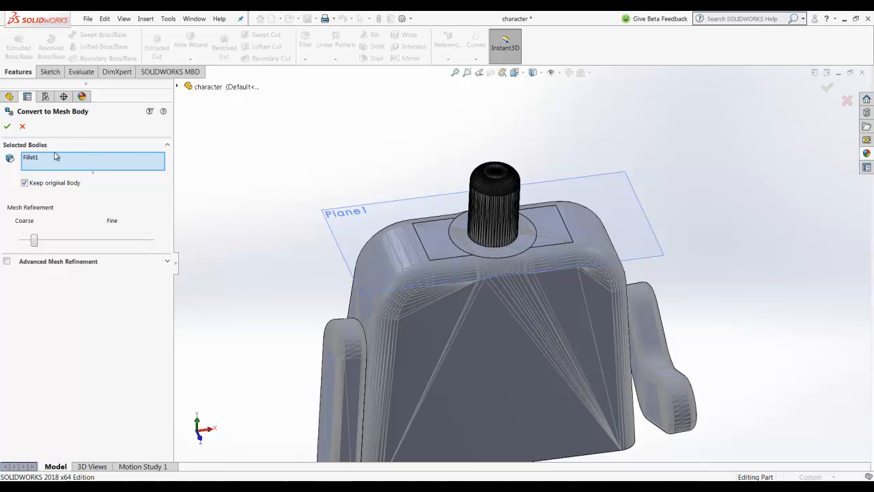
left_click(7, 127)
Step: Combine the meshed neck peg with the torso body using the Add operation
left_click(44, 189)
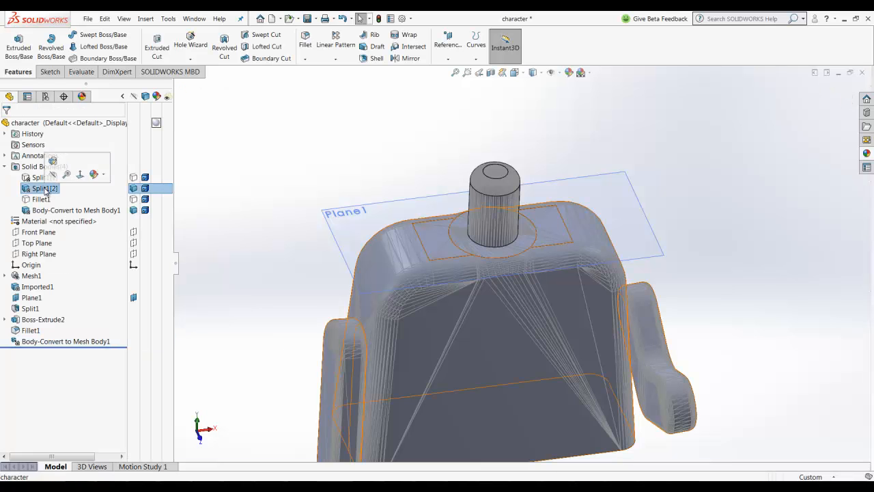
left_click(52, 211)
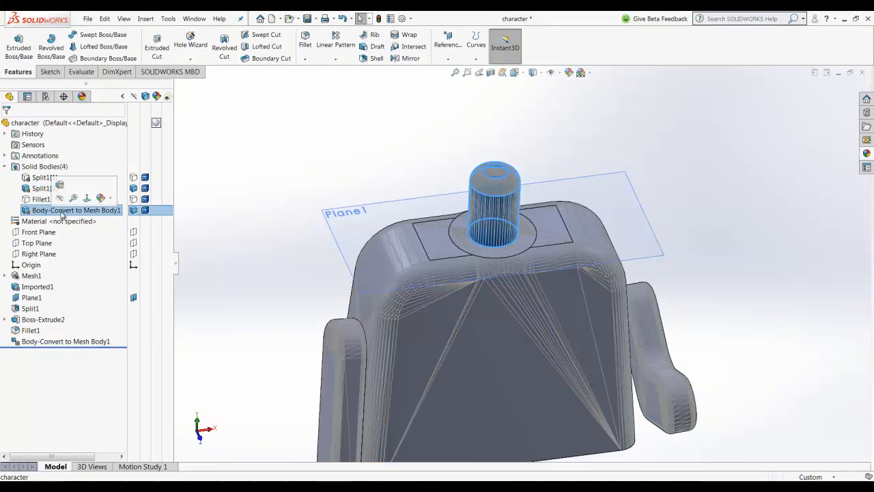
left_click(145, 18)
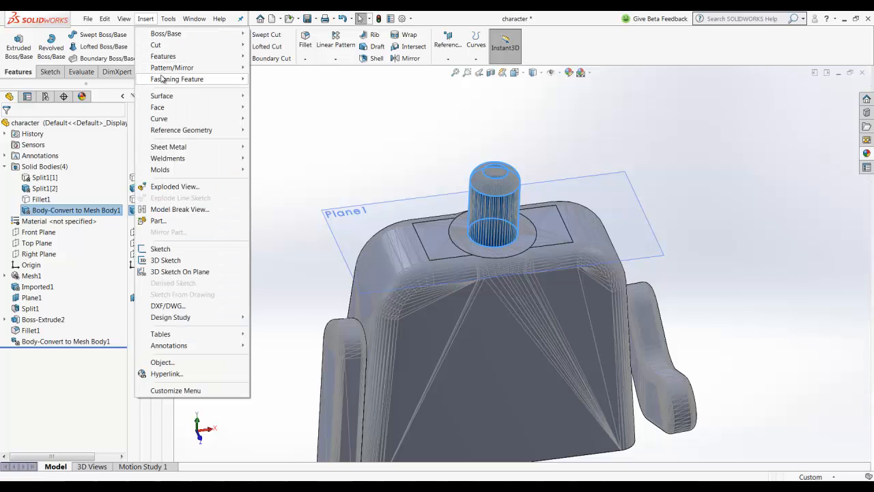
mouse_move(164, 56)
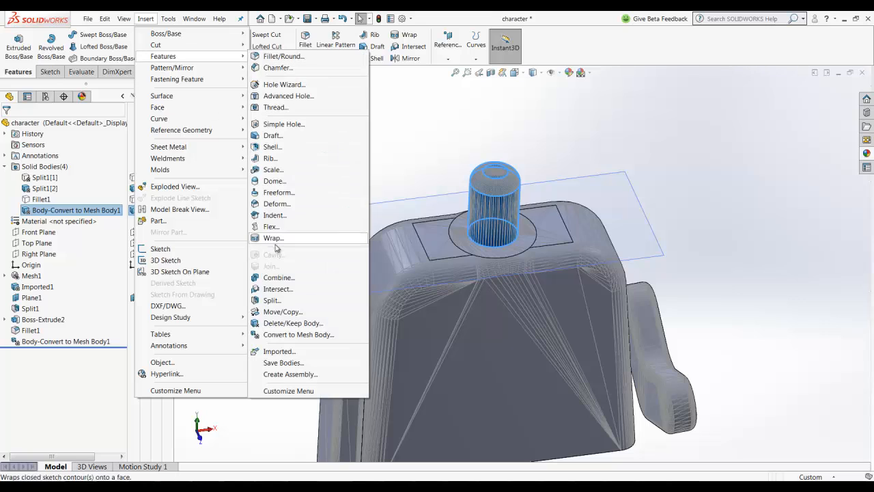
left_click(276, 277)
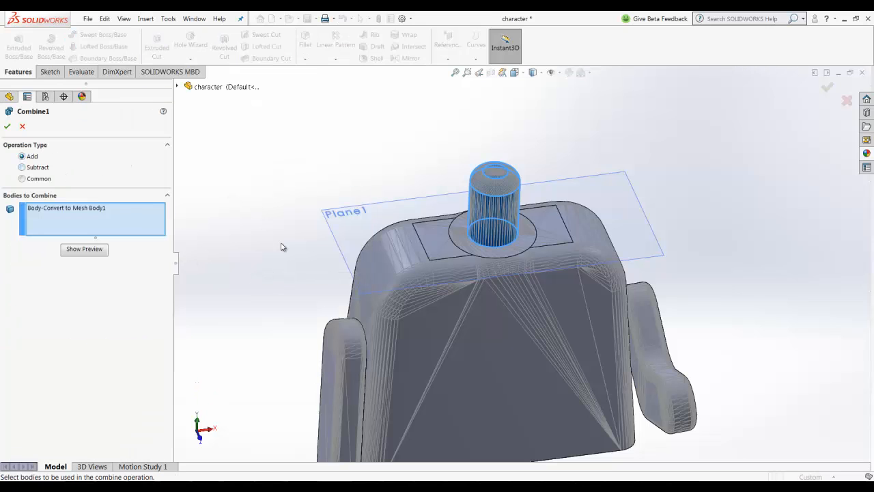
left_click(507, 316)
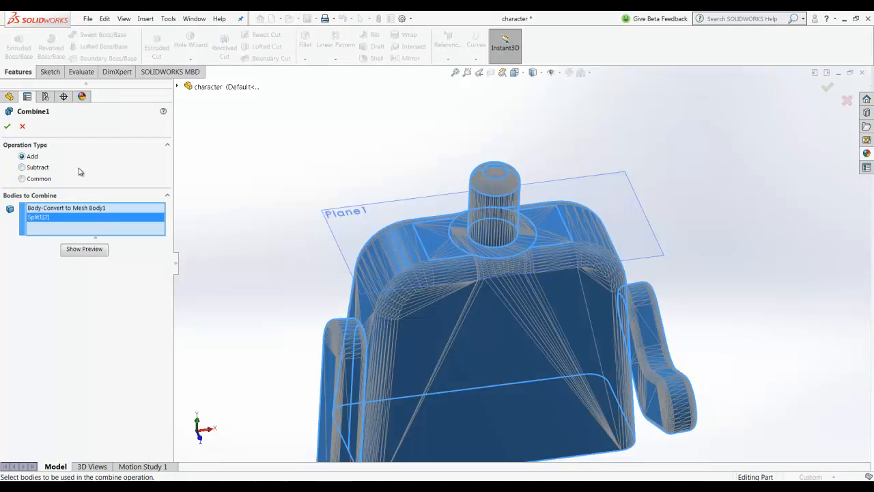
left_click(8, 127)
Step: Hide the combined torso and head bodies, showing only the original filleted peg
middle_click_drag(292, 211, 287, 166)
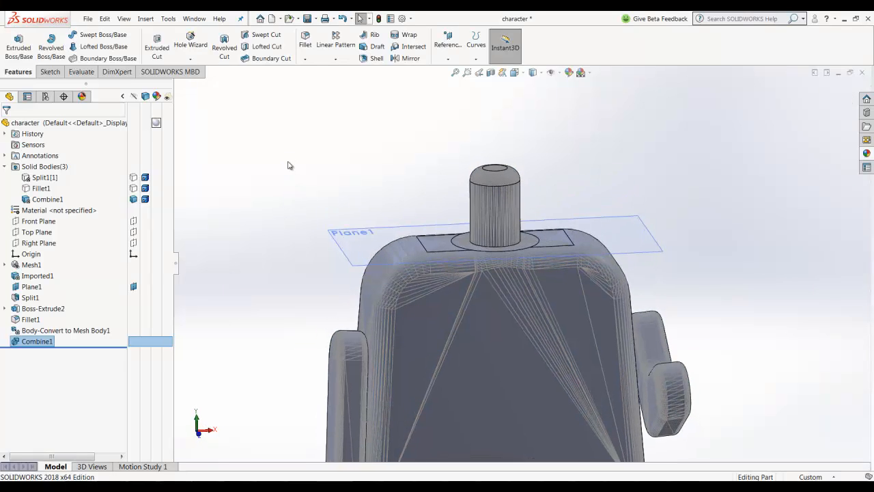
left_click(133, 198)
left_click(134, 187)
left_click(133, 177)
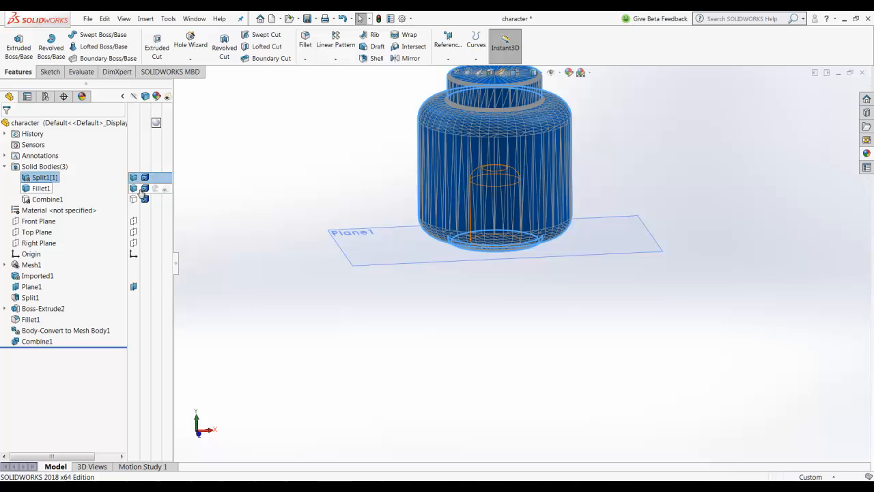
left_click(133, 178)
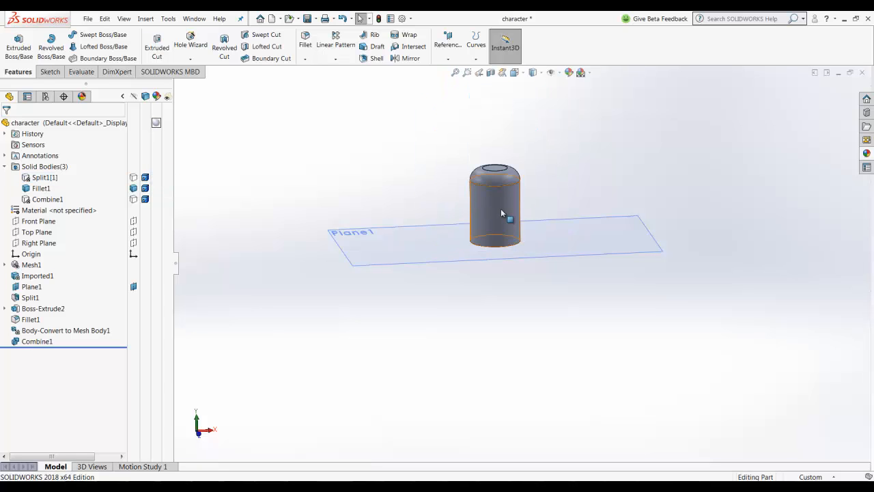
middle_click_drag(501, 208, 478, 201)
Step: Convert the original filleted peg to a mesh body without keeping the original
right_click(41, 188)
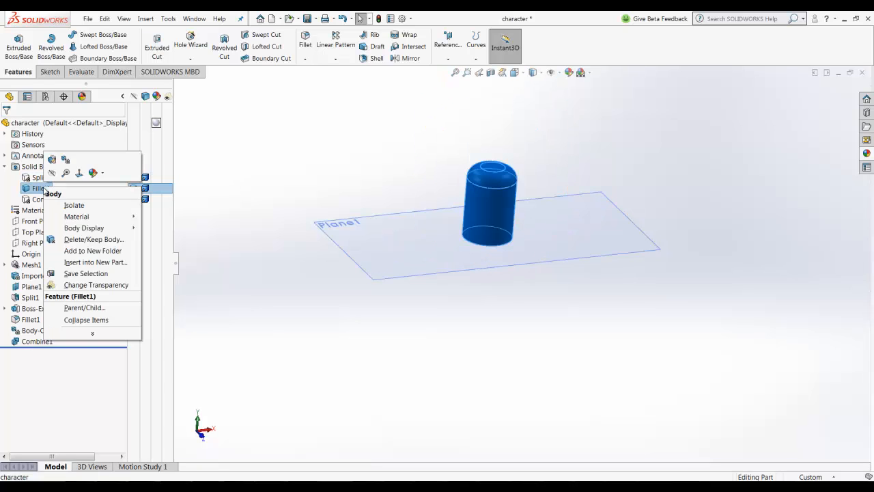
left_click(66, 160)
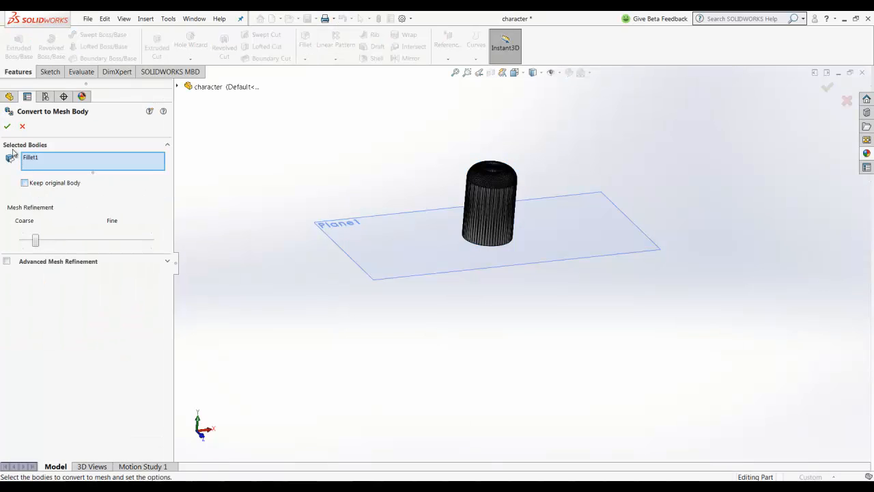
left_click(7, 127)
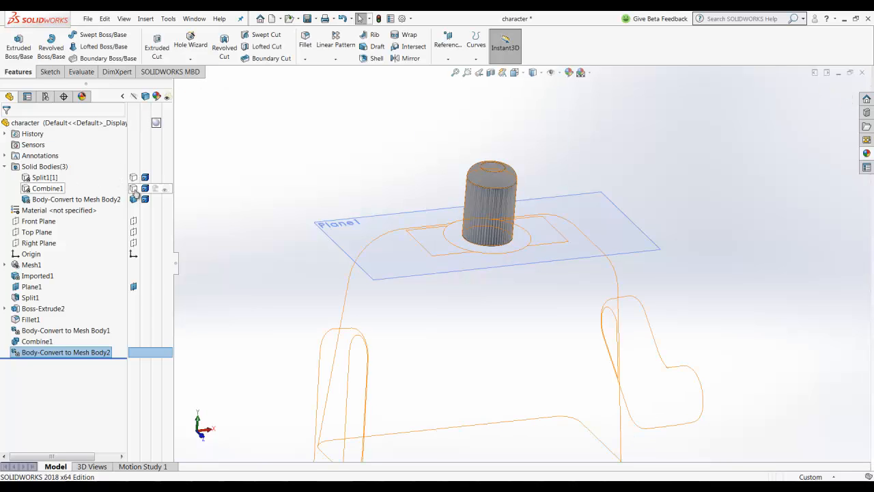
Step: Show the head body and subtract the newly meshed peg from it with Combine
left_click(134, 177)
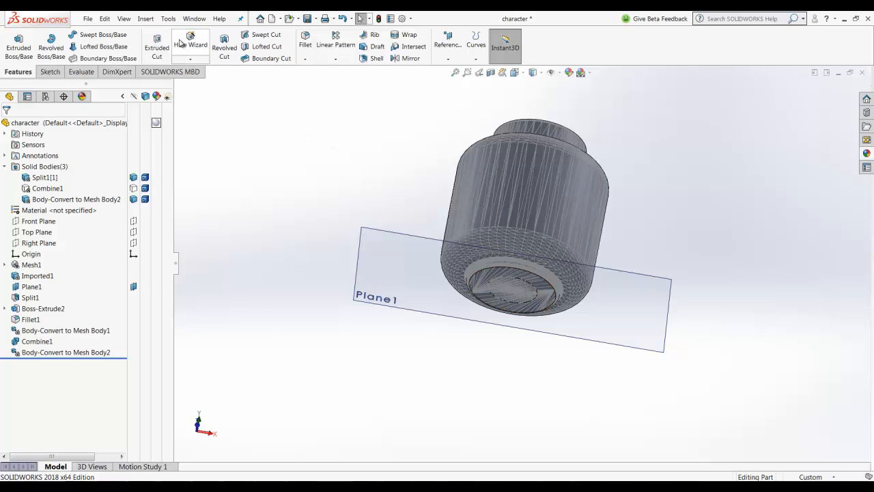
left_click(146, 18)
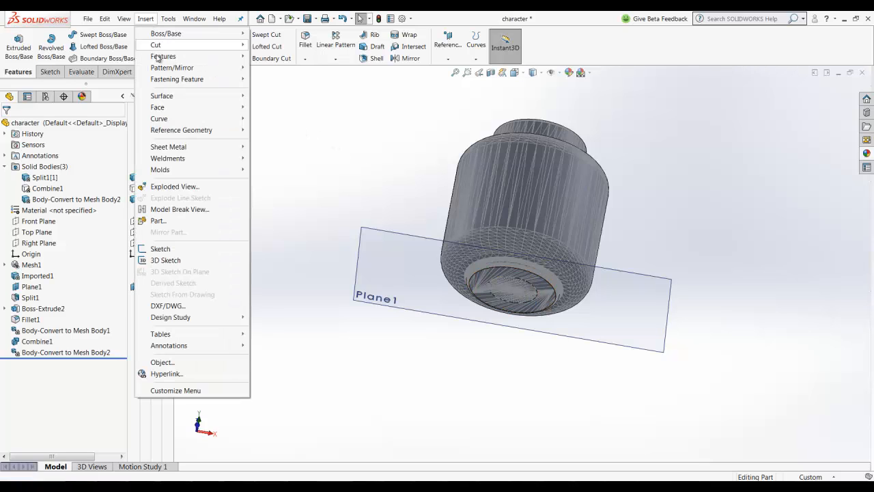
mouse_move(214, 55)
left_click(285, 288)
left_click(50, 167)
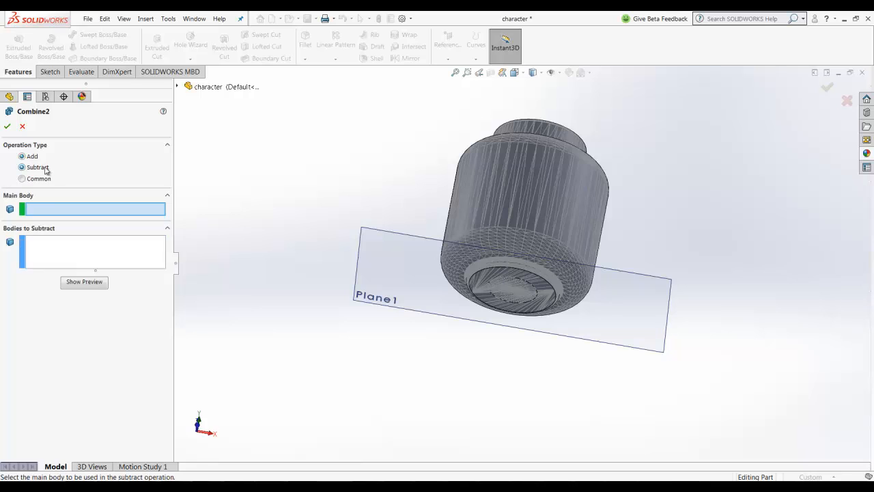
left_click(537, 185)
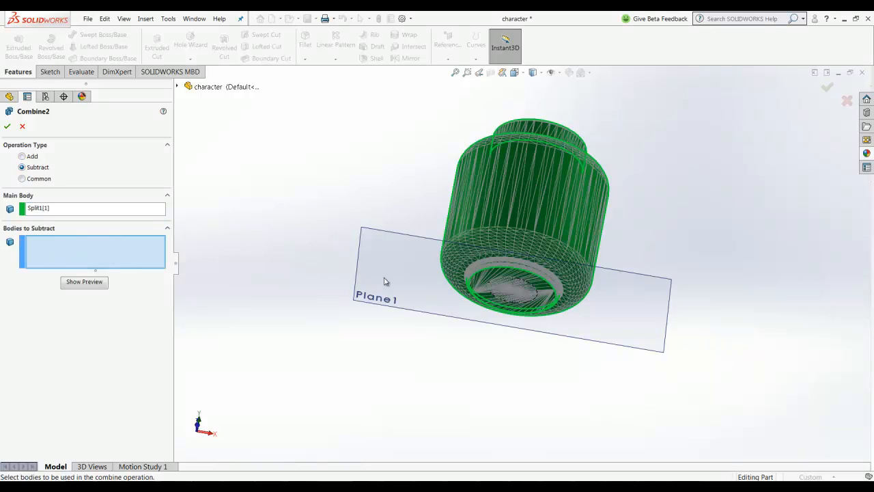
left_click(514, 292)
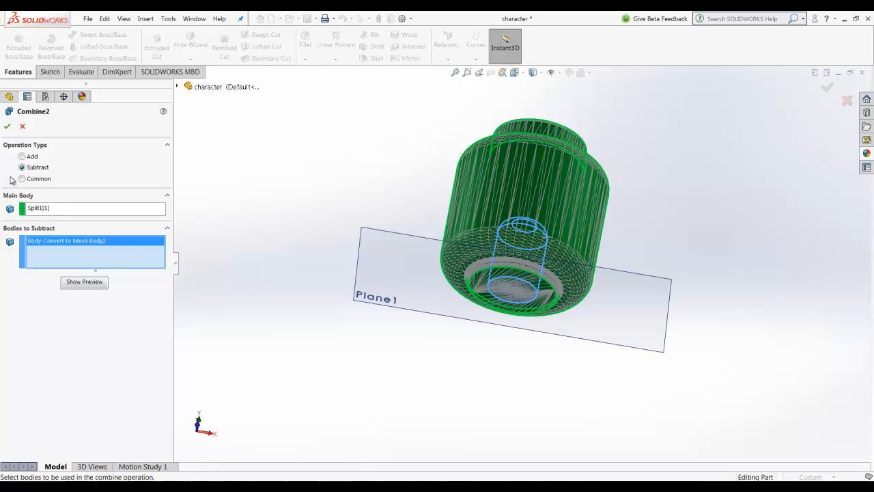
left_click(7, 127)
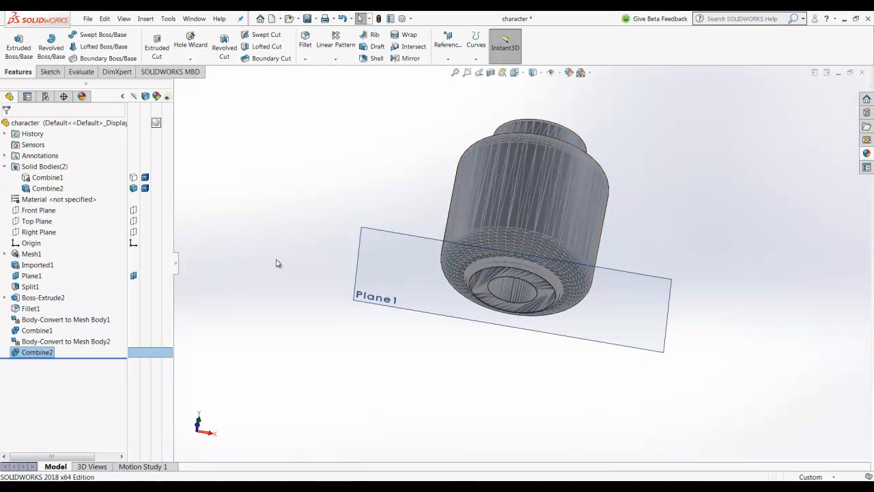
Step: Inspect the socket in the head's underside, show the combined torso body again, and review the complete character
middle_click_drag(278, 261, 274, 152)
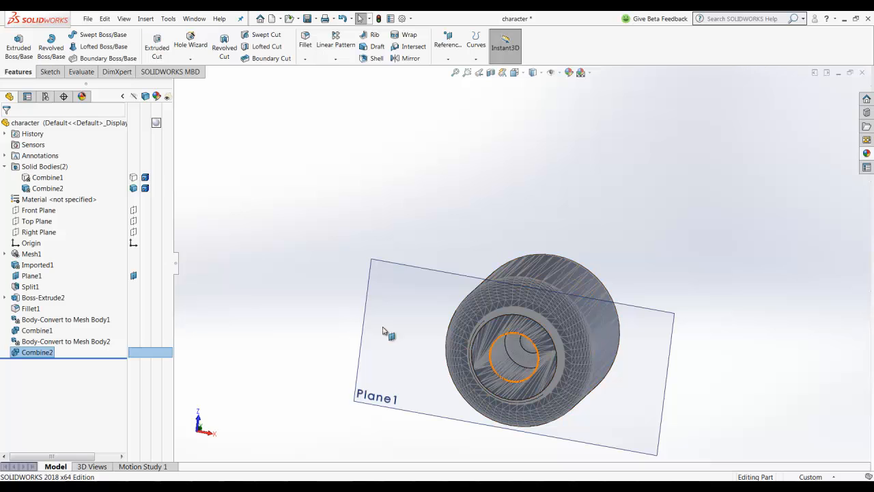
left_click(133, 177)
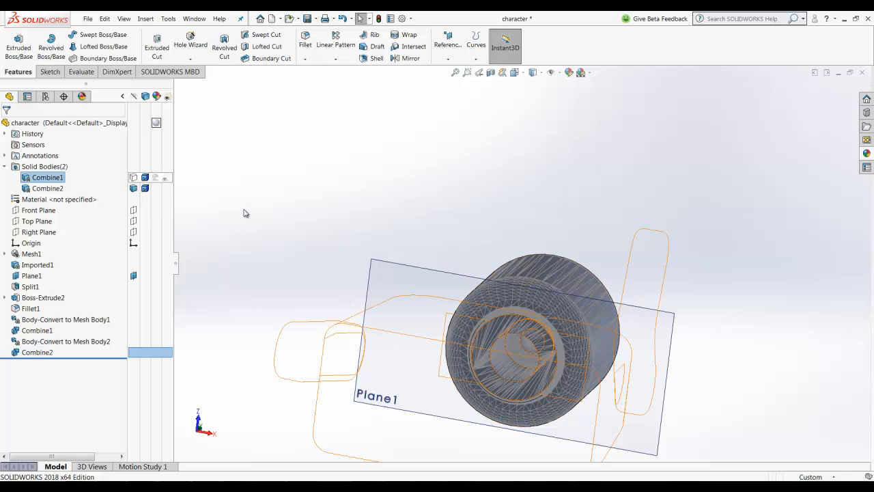
middle_click_drag(343, 237, 294, 262)
left_click(291, 262)
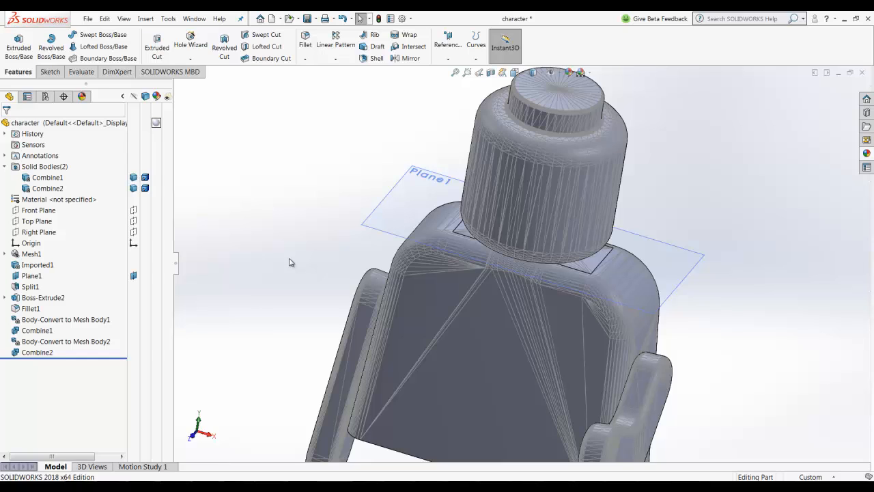
key("f")
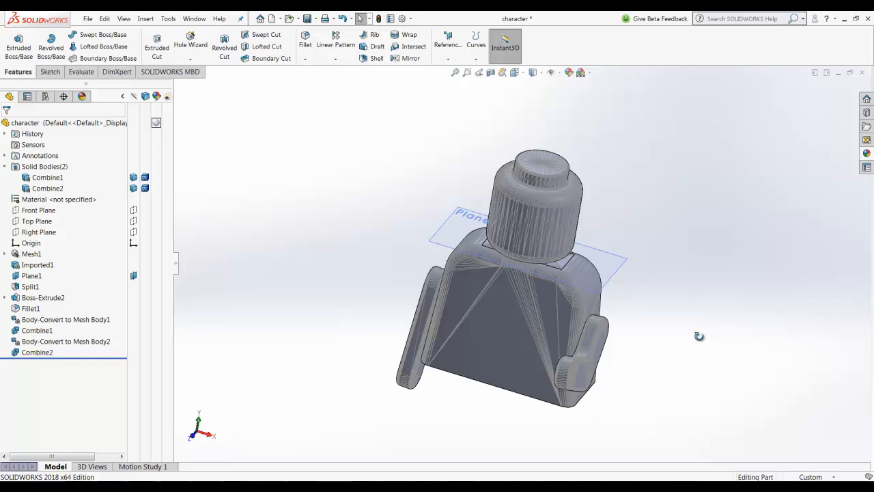
middle_click_drag(699, 336, 605, 355)
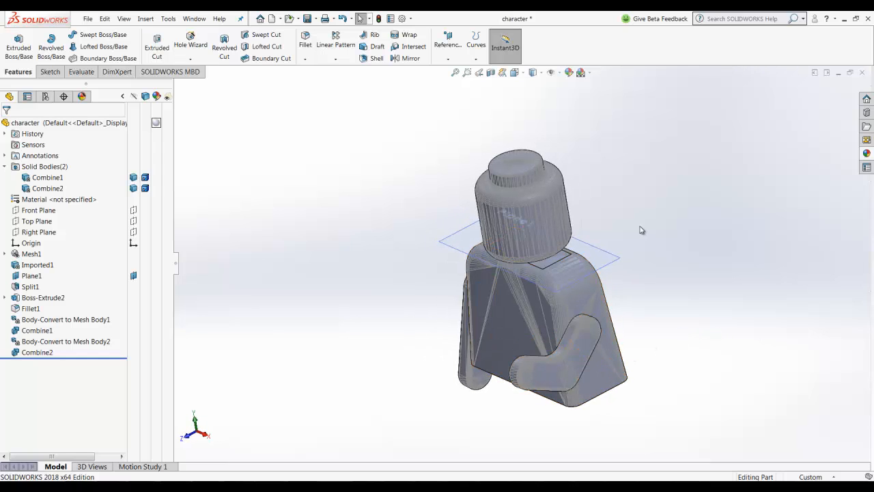
middle_click_drag(640, 230, 674, 229)
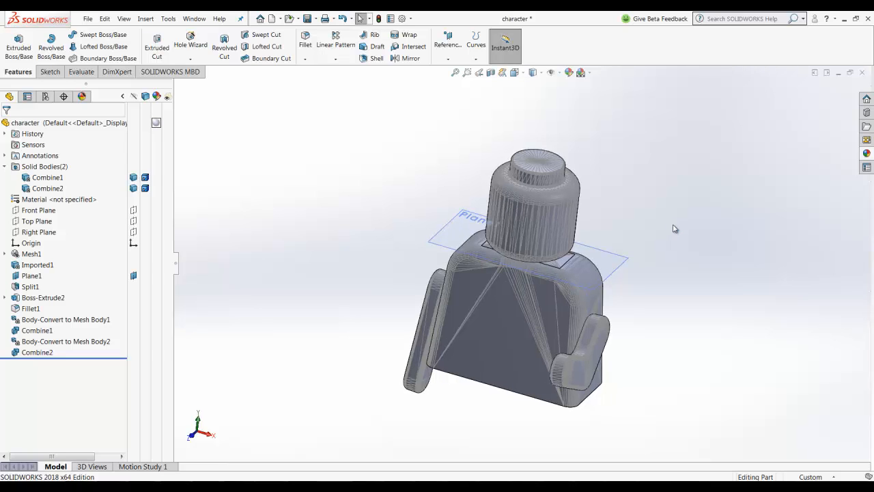